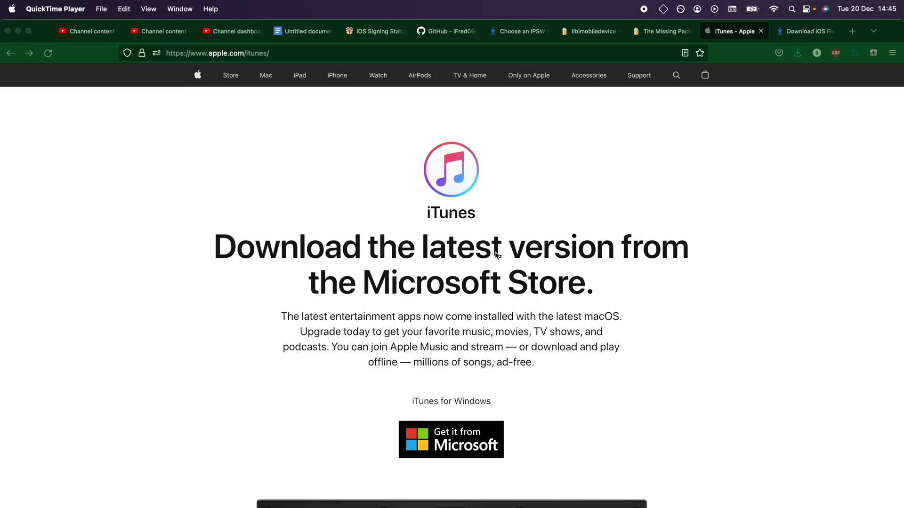
On Apple's iTunes page, find the other versions and display the direct iTunes download for Windows.
{"action": "left_click", "coordinate": [495, 254]}
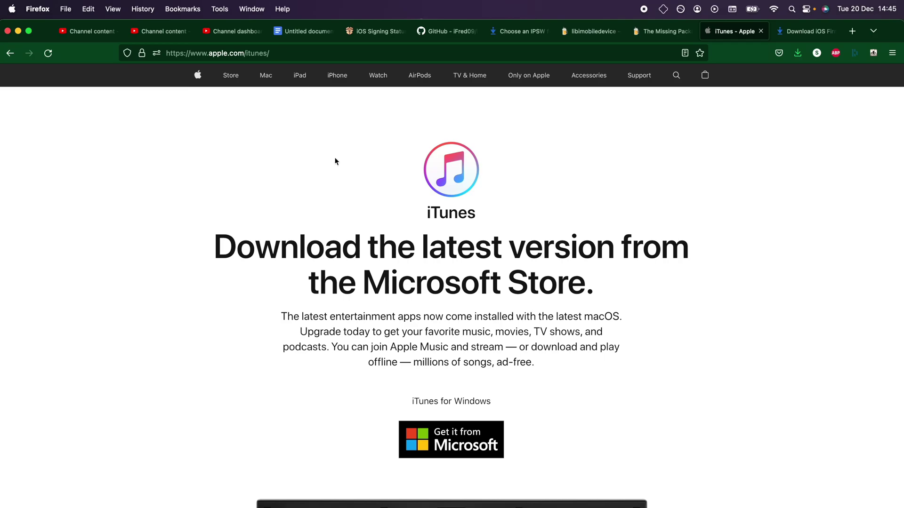
{"action": "scroll", "coordinate": [376, 243], "scroll_direction": "down", "scroll_amount": 1}
{"action": "scroll", "coordinate": [377, 244], "scroll_direction": "down", "scroll_amount": 10}
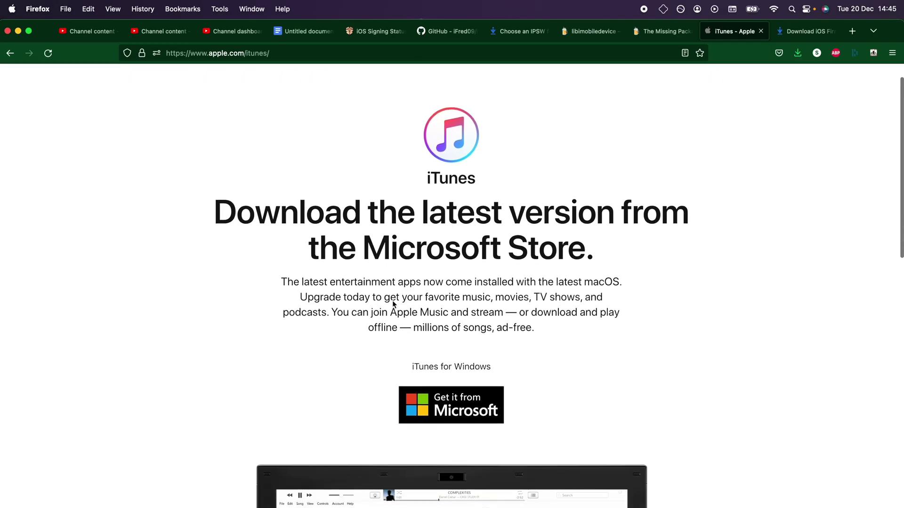
{"action": "scroll", "coordinate": [267, 347], "scroll_direction": "up", "scroll_amount": 5}
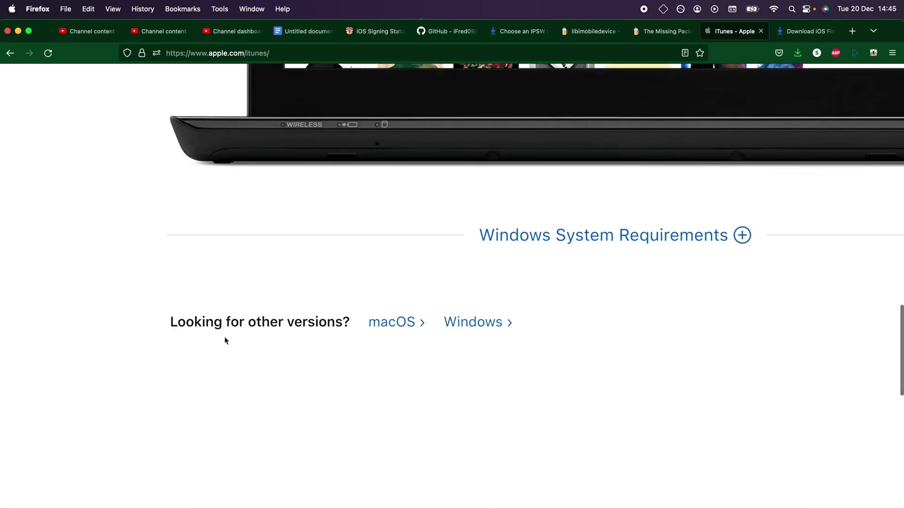
{"action": "left_click", "coordinate": [483, 322]}
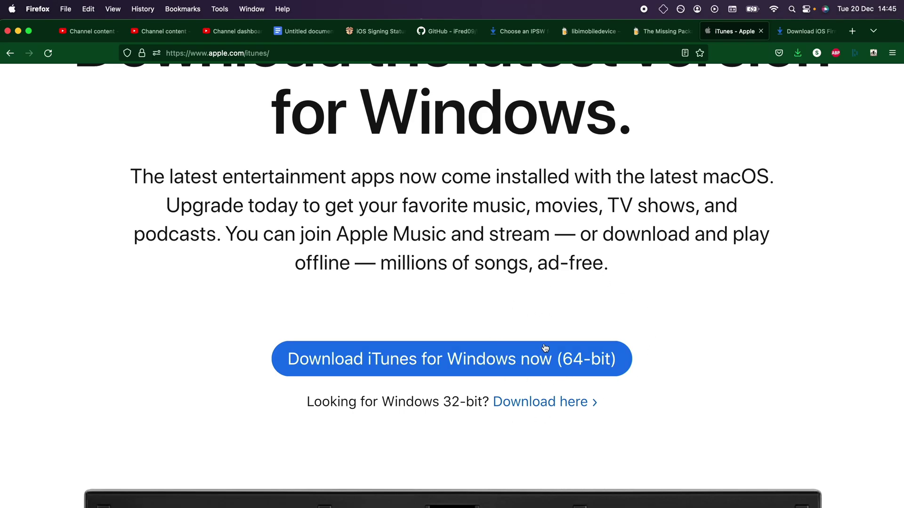
On the IPSW Downloads site, bring up the iPhone 14 Pro firmware list and examine the signed IPSWs.
{"action": "left_click", "coordinate": [793, 33]}
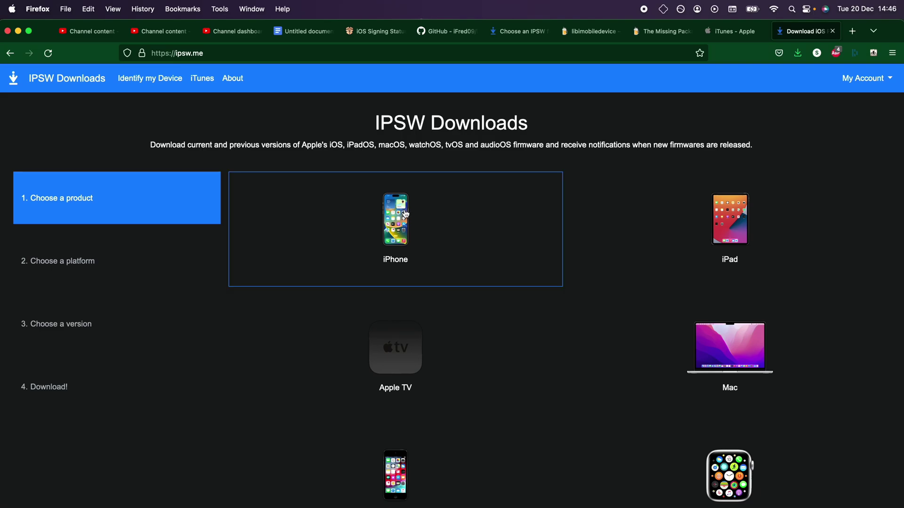
{"action": "left_click", "coordinate": [330, 248]}
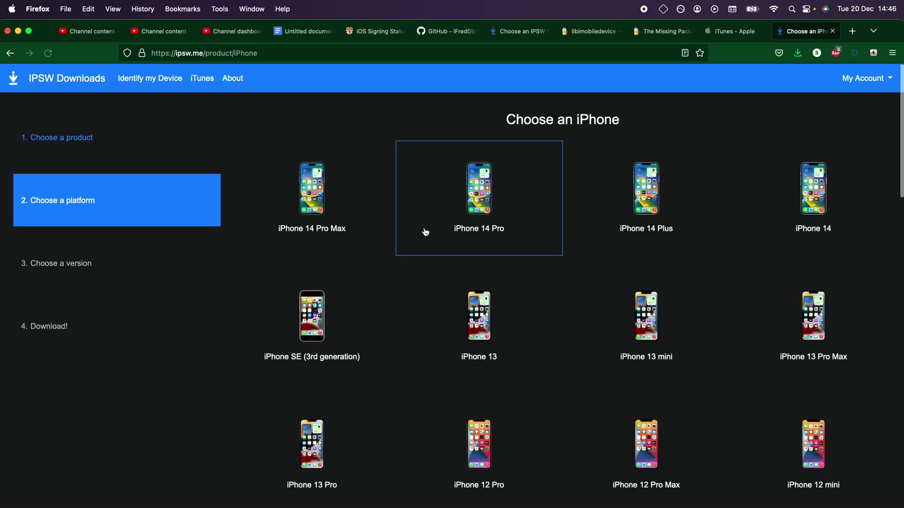
{"action": "left_click", "coordinate": [418, 224]}
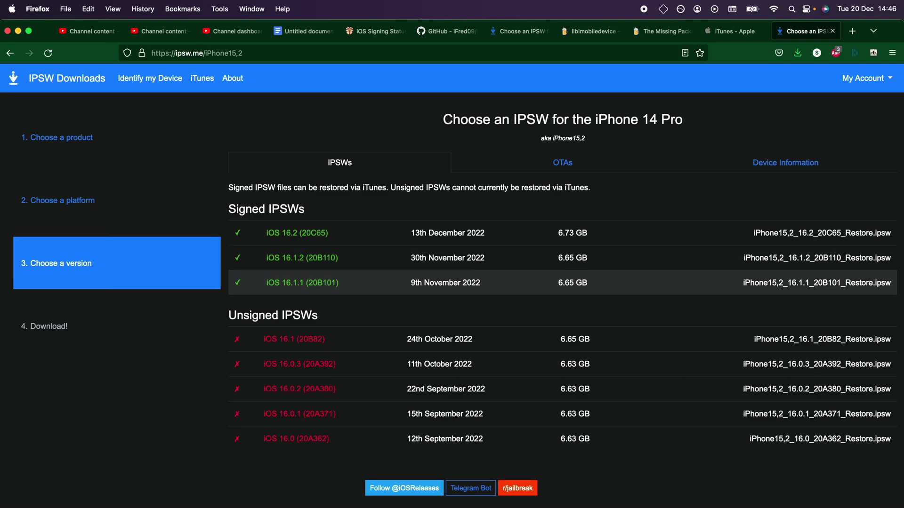
{"action": "scroll", "coordinate": [227, 204], "scroll_direction": "up", "scroll_amount": 5}
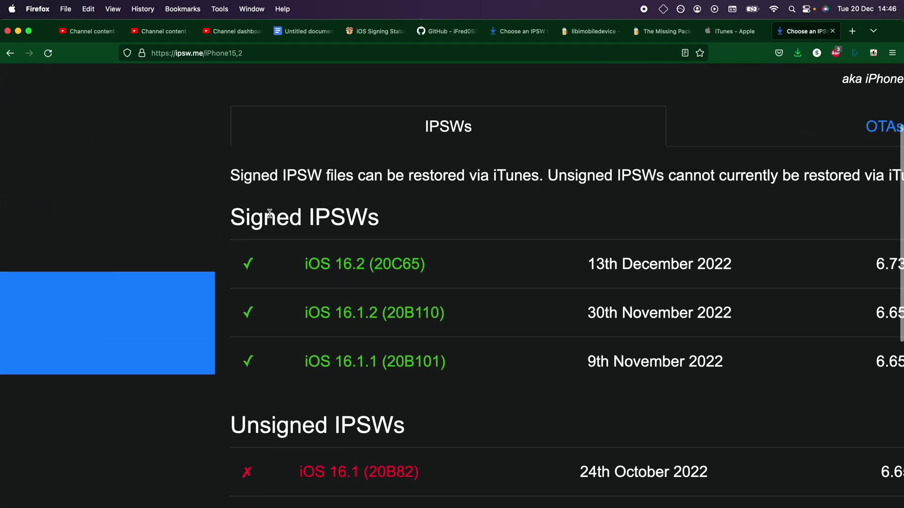
{"action": "left_click_drag", "start_coordinate": [230, 211], "coordinate": [428, 383]}
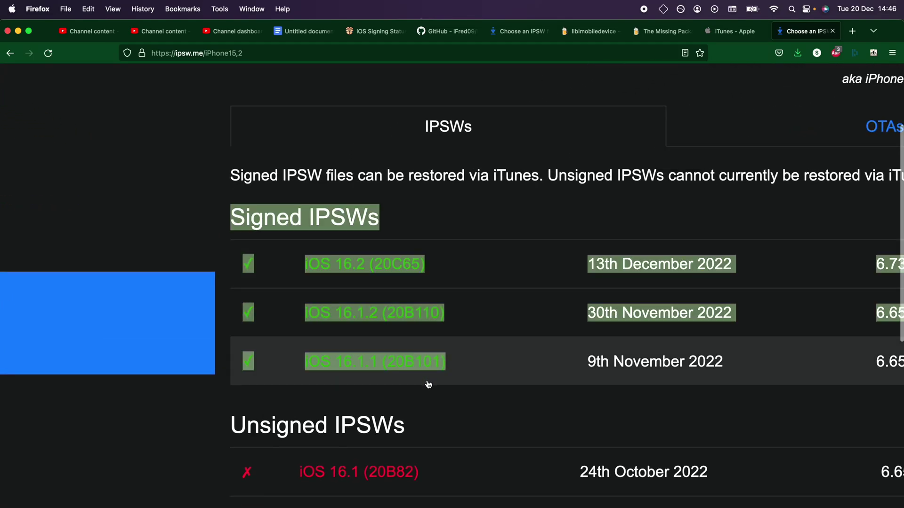
{"action": "left_click", "coordinate": [429, 383]}
{"action": "scroll", "coordinate": [440, 403], "scroll_direction": "down", "scroll_amount": 5}
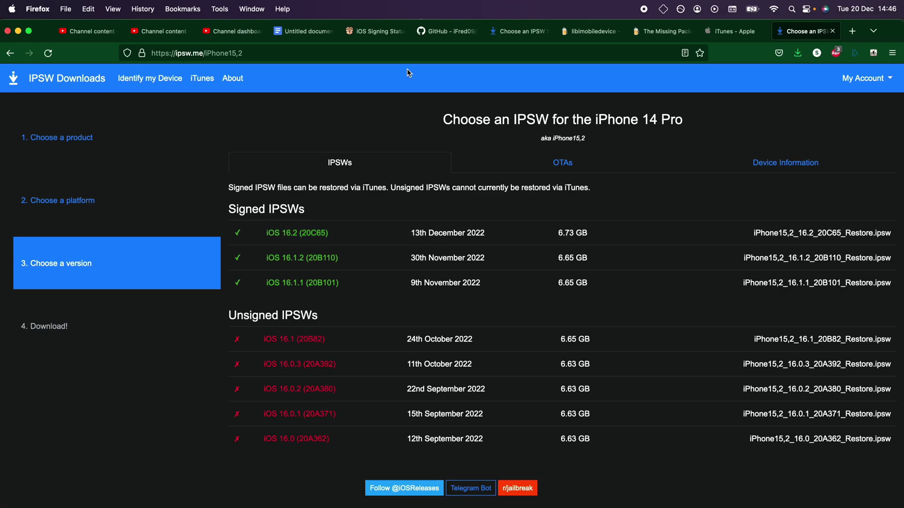
On iDevice Central's iOS Signing Status page, look up the signed iOS versions for iPhone 8 Plus (Global) – iPhone10,2.
{"action": "left_click_drag", "start_coordinate": [375, 31], "coordinate": [825, 40]}
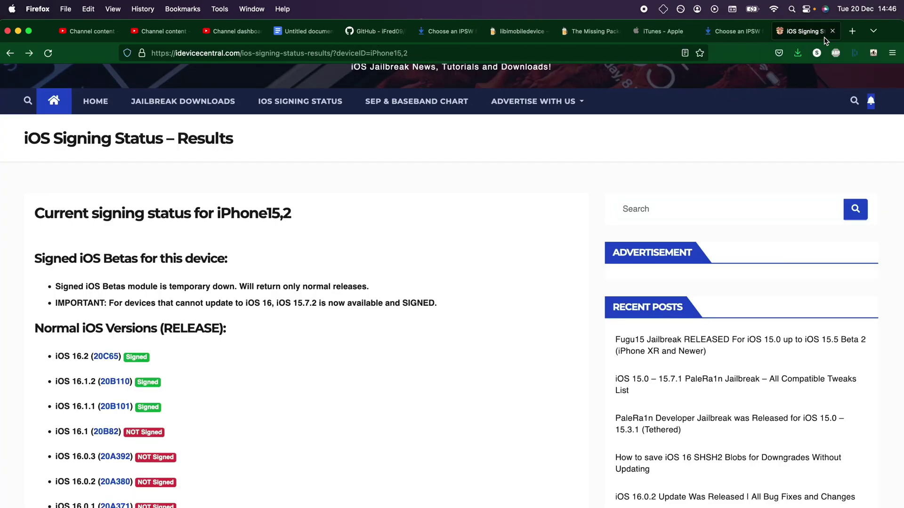
{"action": "left_click", "coordinate": [10, 53]}
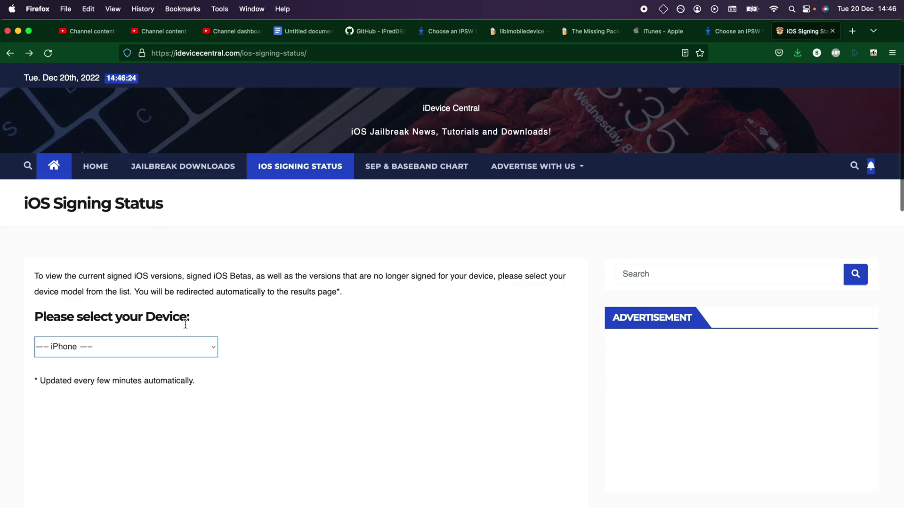
{"action": "left_click", "coordinate": [178, 348]}
{"action": "scroll", "coordinate": [187, 470], "scroll_direction": "down", "scroll_amount": 5}
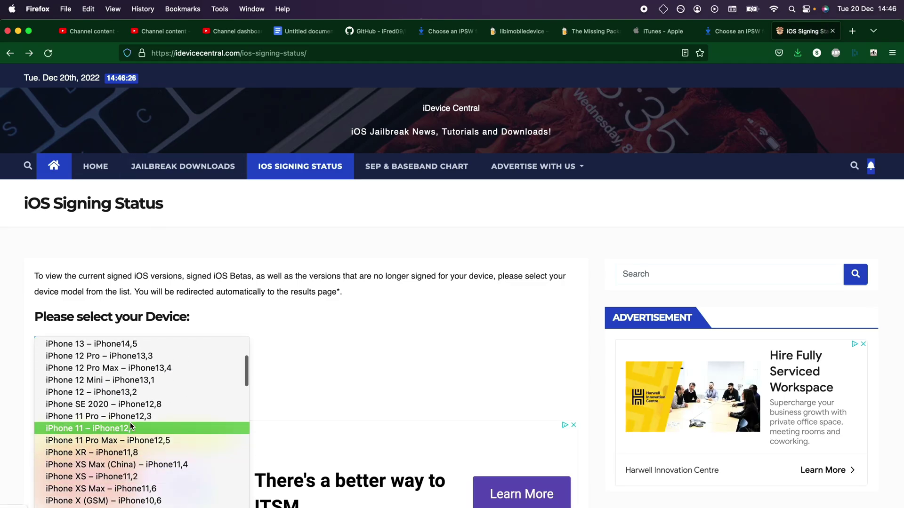
{"action": "left_click", "coordinate": [295, 347]}
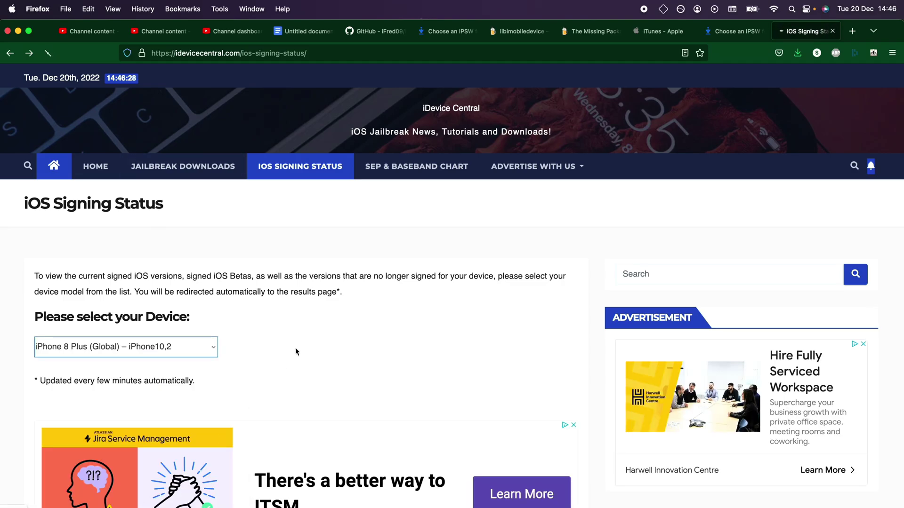
{"action": "scroll", "coordinate": [295, 348], "scroll_direction": "down", "scroll_amount": 5}
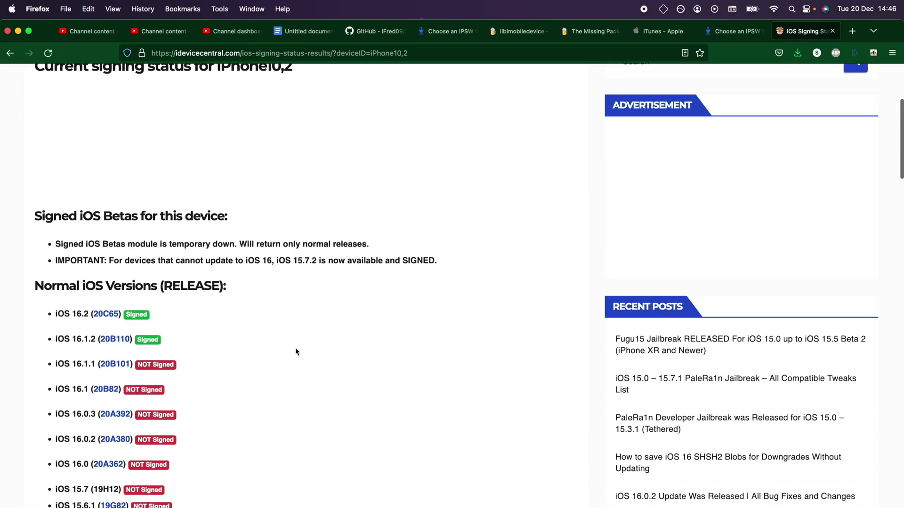
{"action": "scroll", "coordinate": [151, 370], "scroll_direction": "down", "scroll_amount": 5}
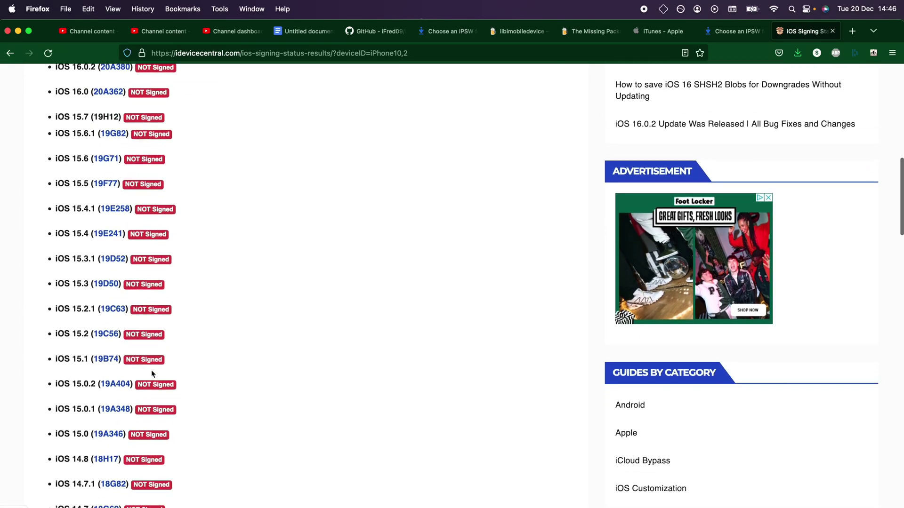
{"action": "scroll", "coordinate": [151, 370], "scroll_direction": "up", "scroll_amount": 8}
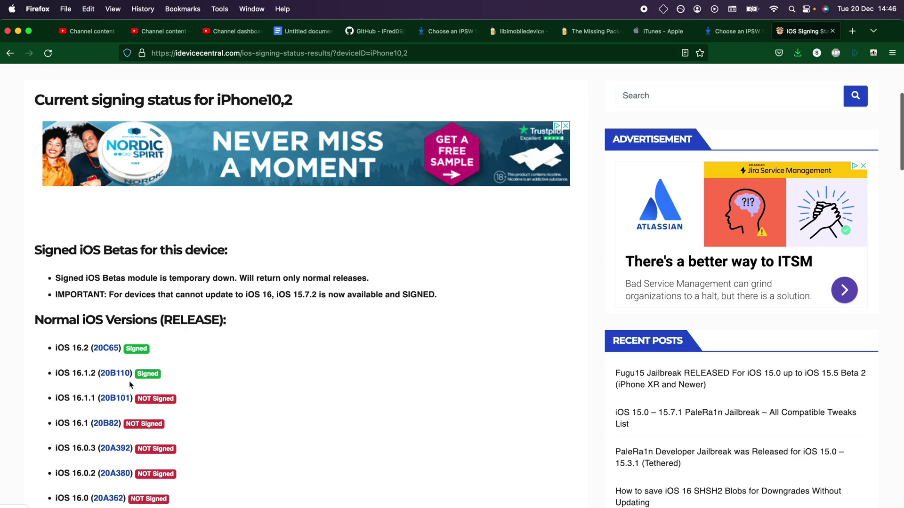
Return to IPSW Downloads, start downloading the signed iOS 16.1.2 (20B110) firmware for the iPhone 14 Pro, and cancel that download.
{"action": "left_click", "coordinate": [734, 31]}
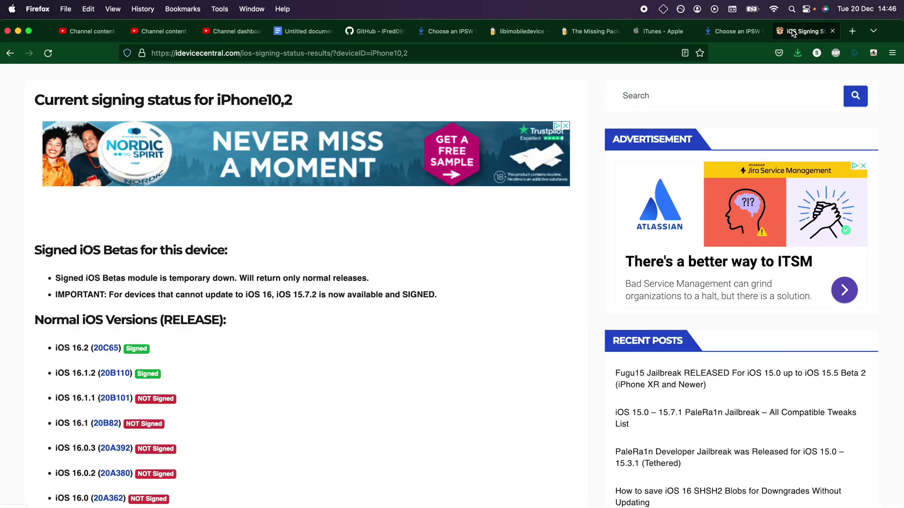
{"action": "left_click", "coordinate": [805, 31]}
{"action": "left_click", "coordinate": [729, 31]}
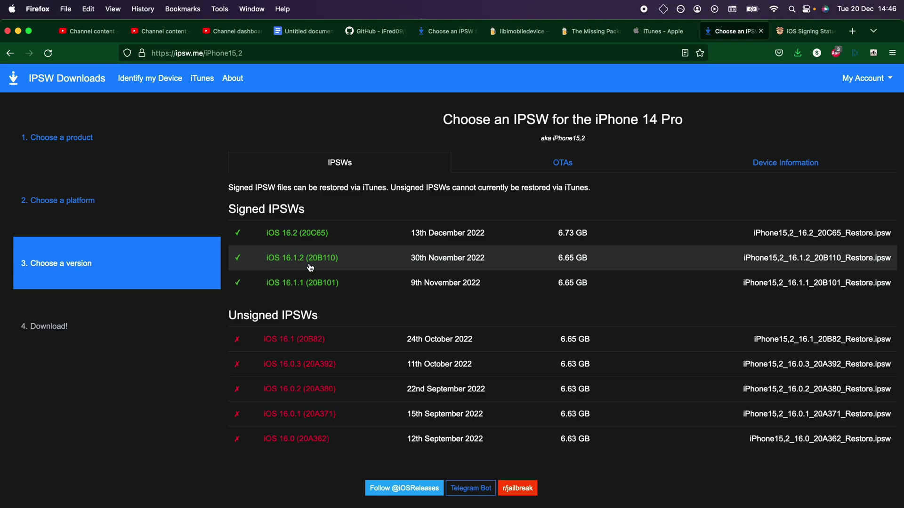
{"action": "left_click", "coordinate": [350, 262]}
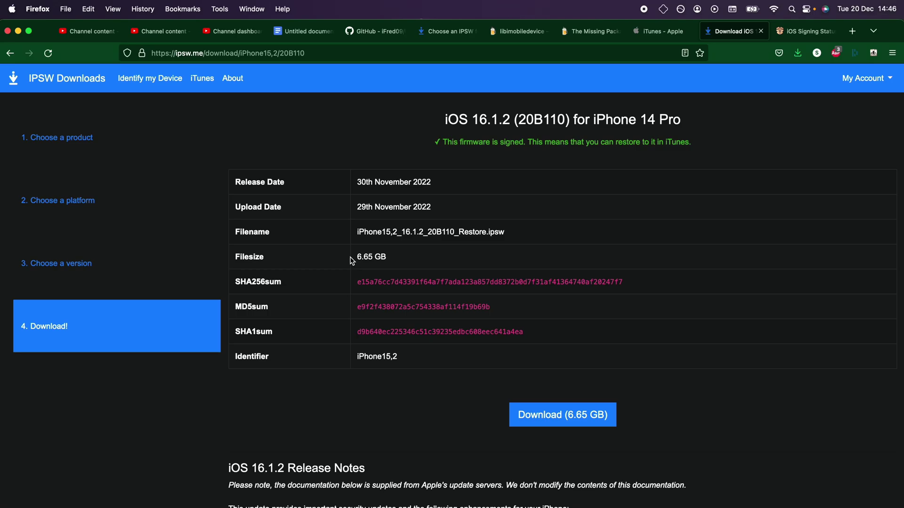
{"action": "left_click", "coordinate": [521, 418]}
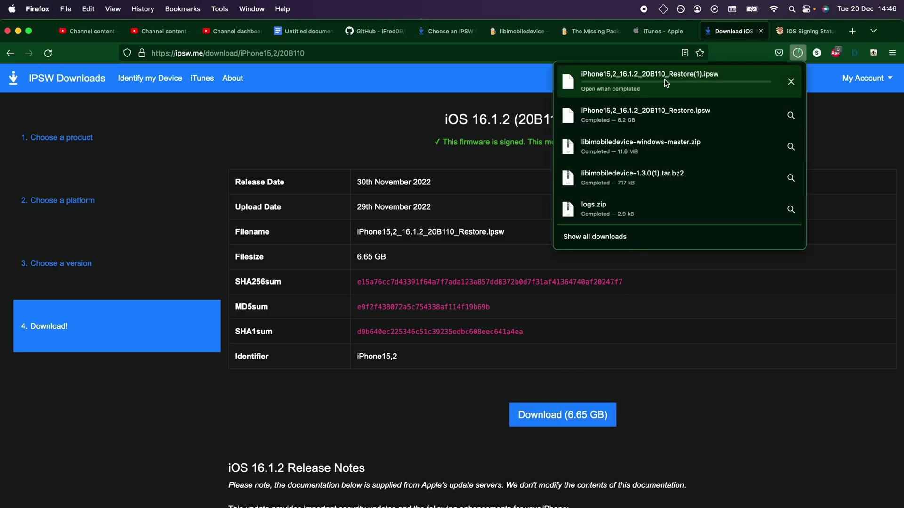
{"action": "left_click", "coordinate": [791, 82]}
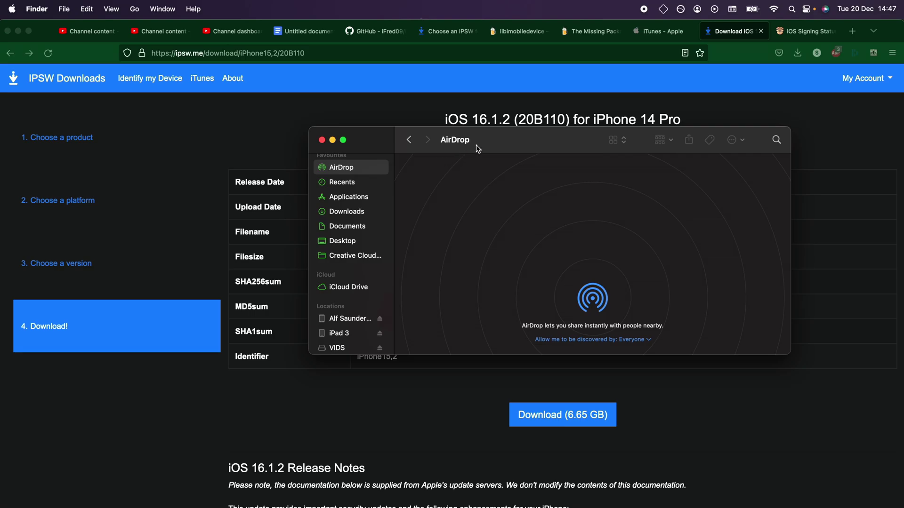
Switch to Finder, open the connected iPhone 14 Pro and review its General software and backup settings.
{"action": "left_click_drag", "start_coordinate": [478, 148], "coordinate": [416, 172]}
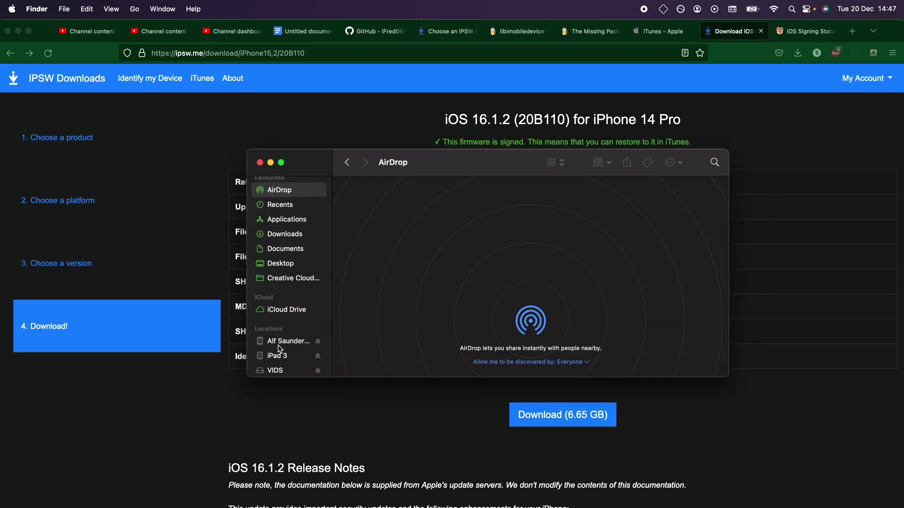
{"action": "scroll", "coordinate": [279, 350], "scroll_direction": "down", "scroll_amount": 1}
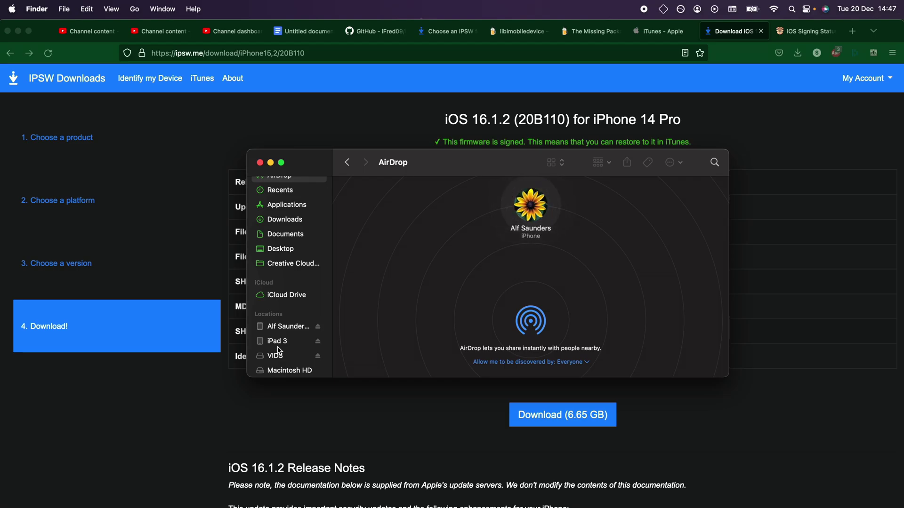
{"action": "left_click", "coordinate": [278, 327]}
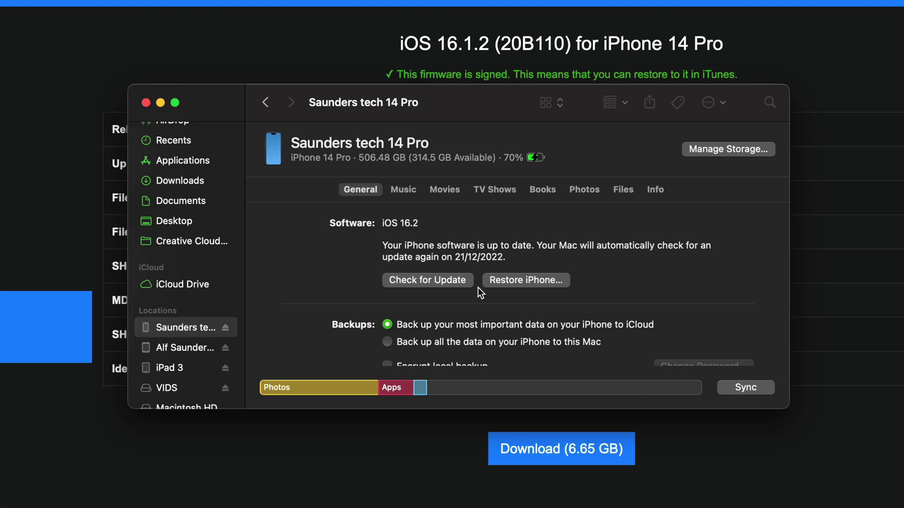
{"action": "scroll", "coordinate": [529, 285], "scroll_direction": "down", "scroll_amount": 5}
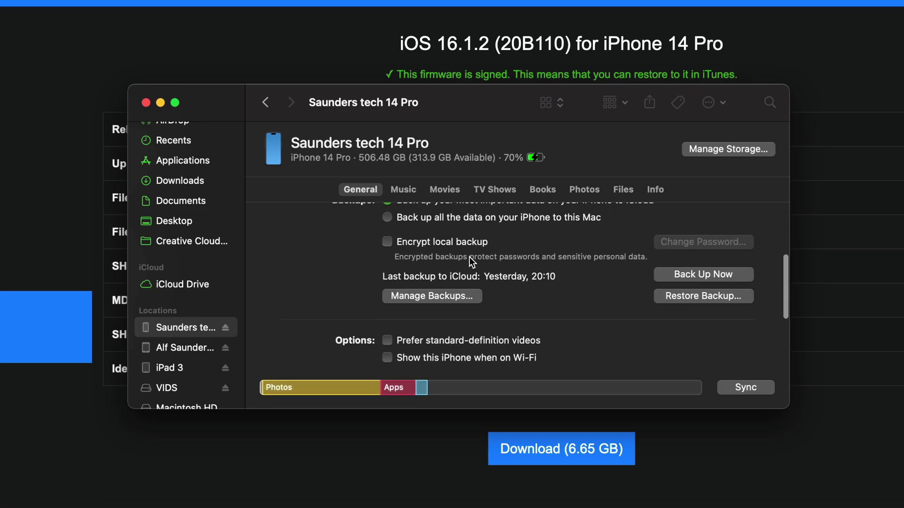
{"action": "scroll", "coordinate": [469, 257], "scroll_direction": "up", "scroll_amount": 5}
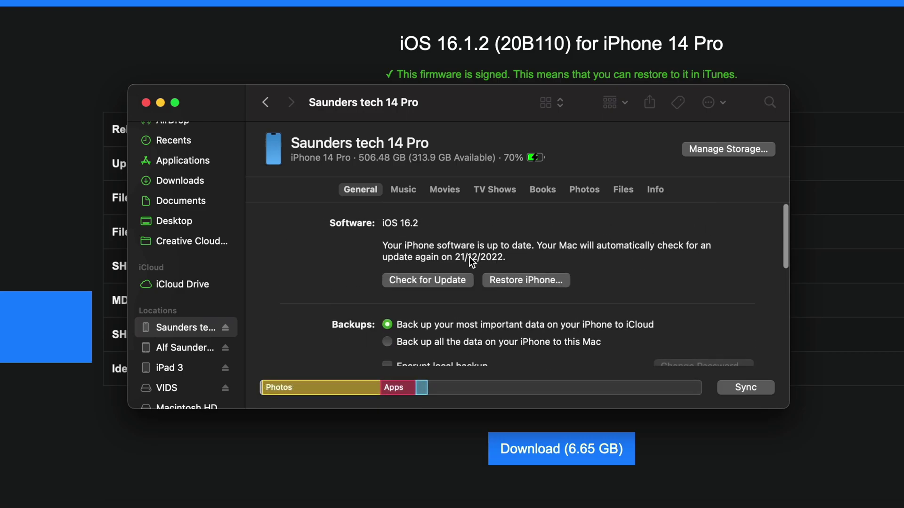
Update the iPhone 14 Pro to iOS 16.1.2 using the iPhone15,2_16.1.2_20B110_Restore.ipsw file from the Downloads folder.
{"action": "left_click", "coordinate": [419, 281], "text": "alt"}
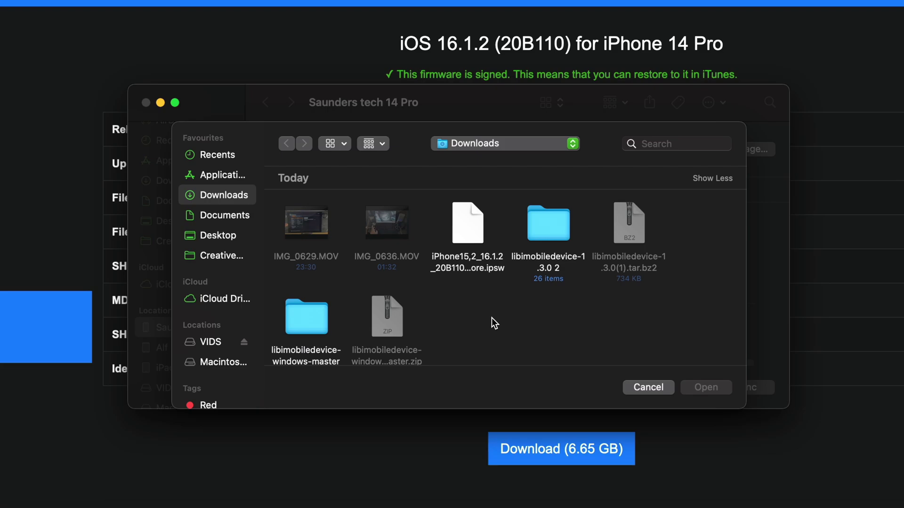
{"action": "left_click", "coordinate": [472, 231]}
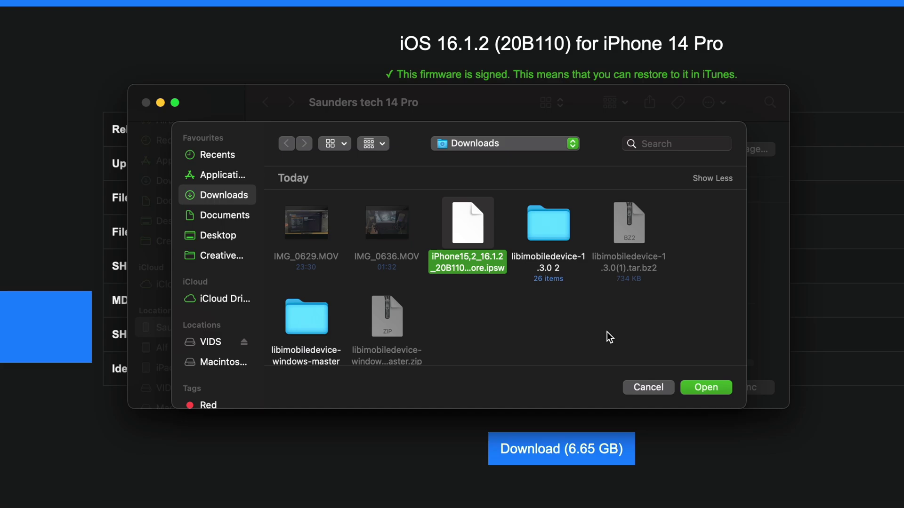
{"action": "left_click", "coordinate": [711, 387]}
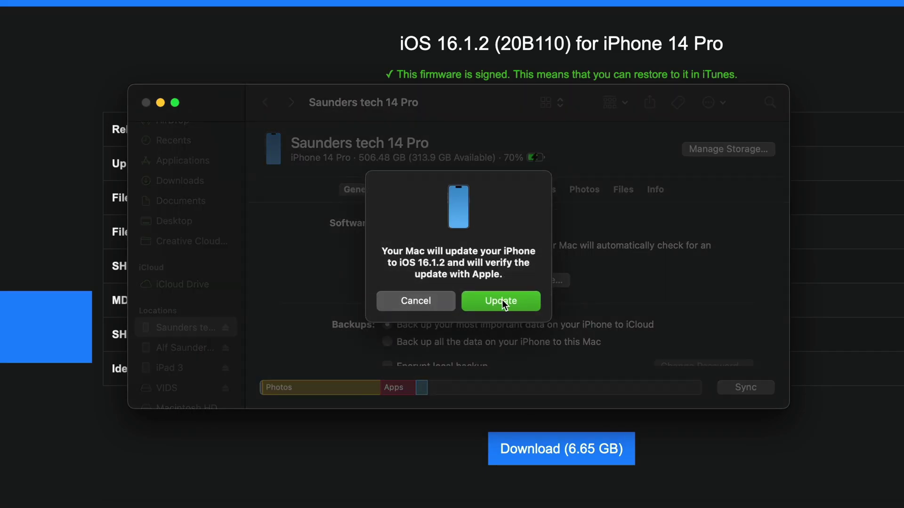
{"action": "left_click", "coordinate": [509, 306]}
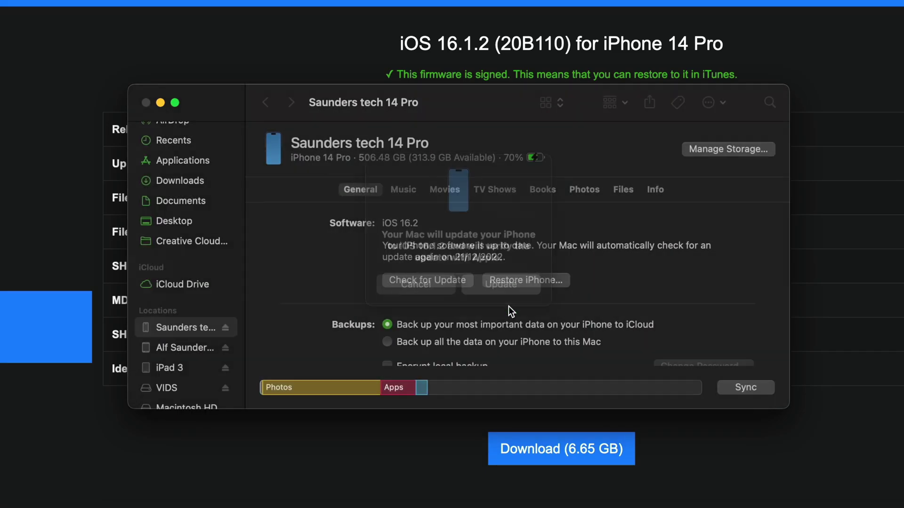